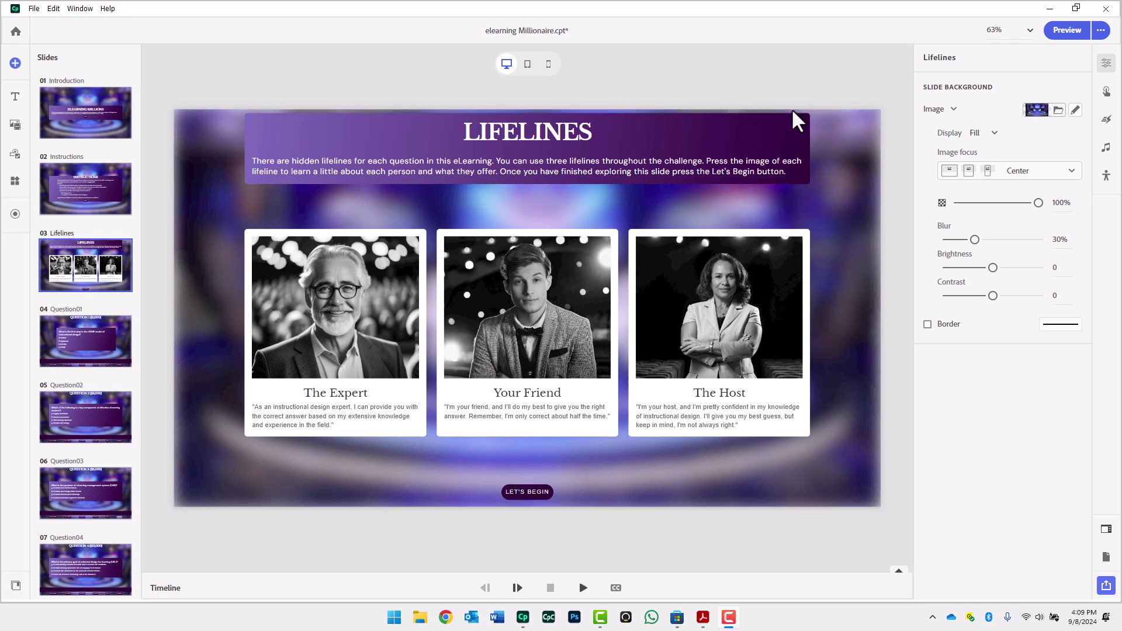
# Select the header paragraph, then its parent Paragraph_Group_22 with Alignment and Spacing shown.
pyautogui.click(857, 143)
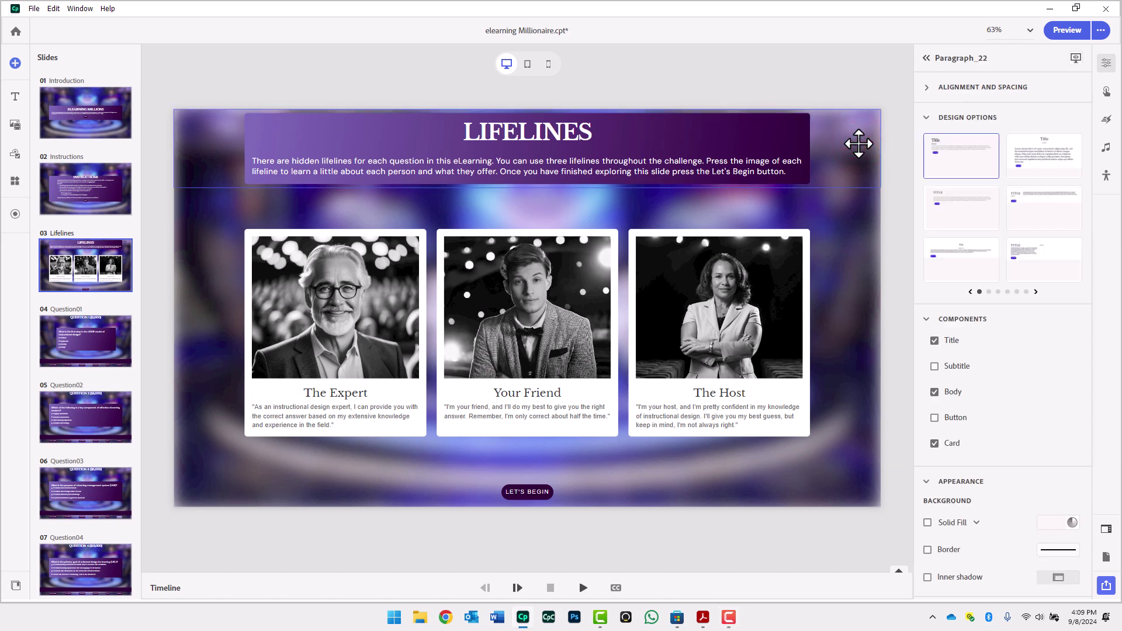
pyautogui.click(926, 87)
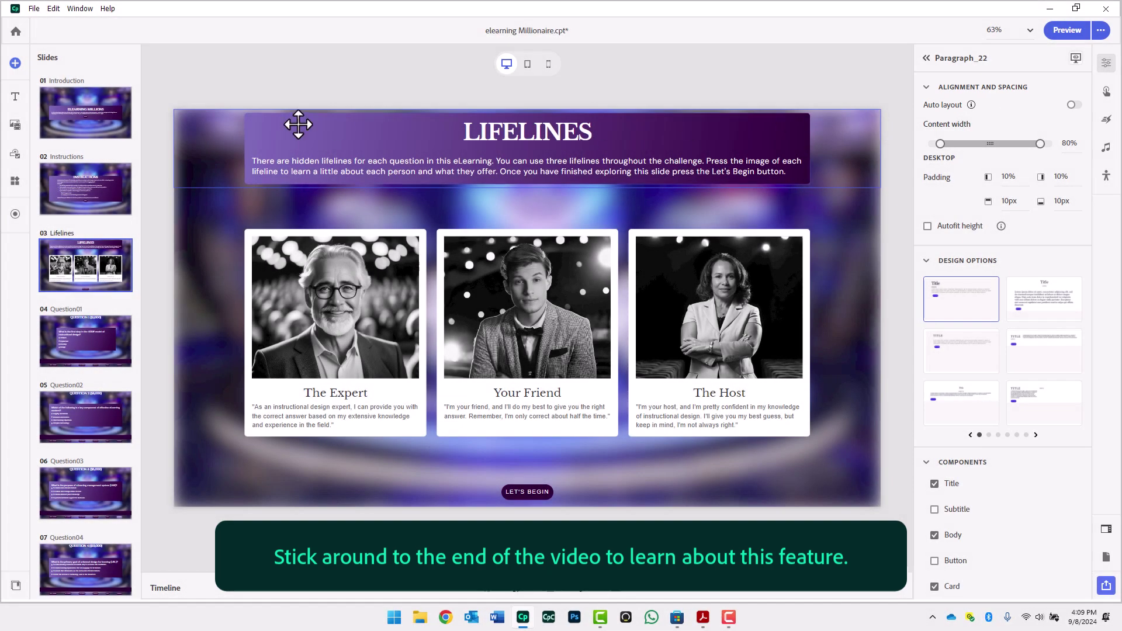
pyautogui.click(250, 127)
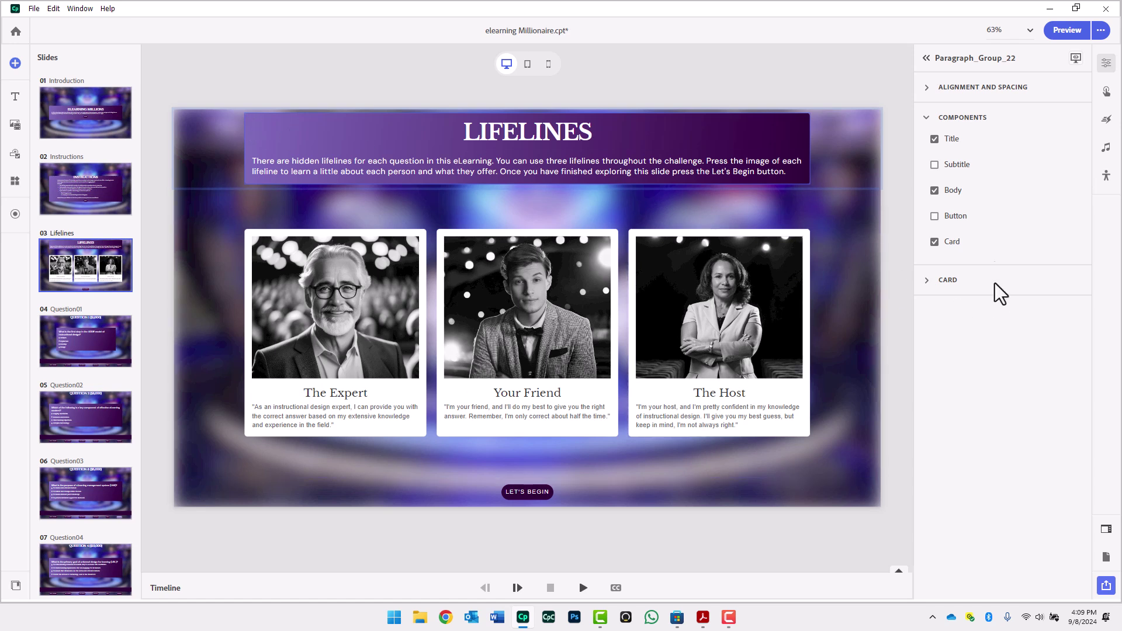
# Give Paragraph_Group_22 a uniform 25px padding, then switch to individual side spacing.
pyautogui.click(923, 89)
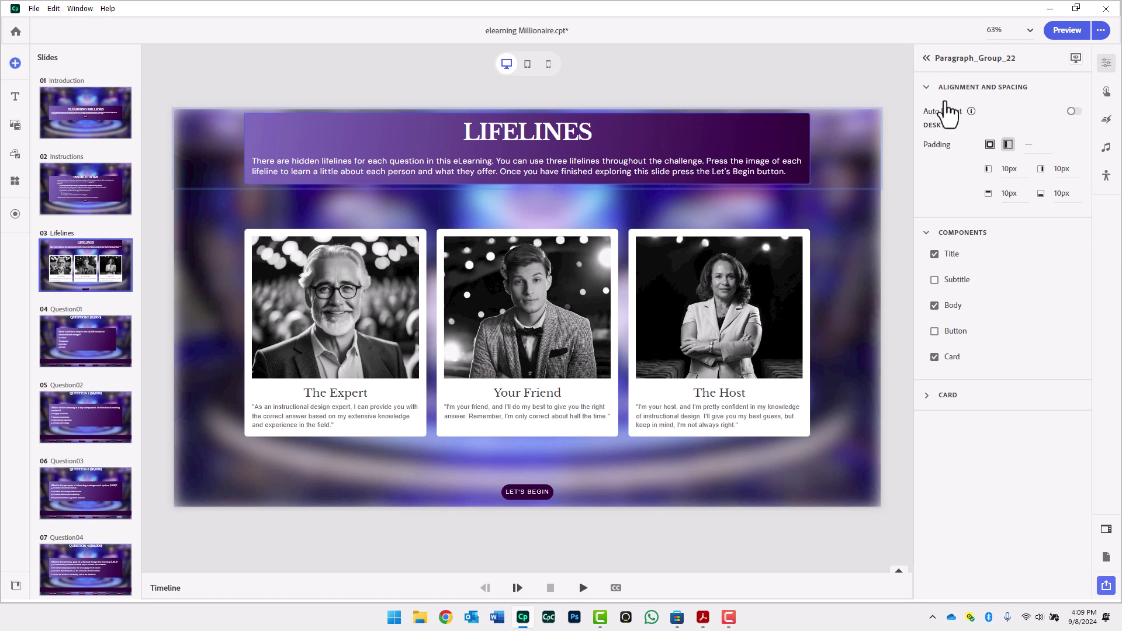
pyautogui.click(989, 145)
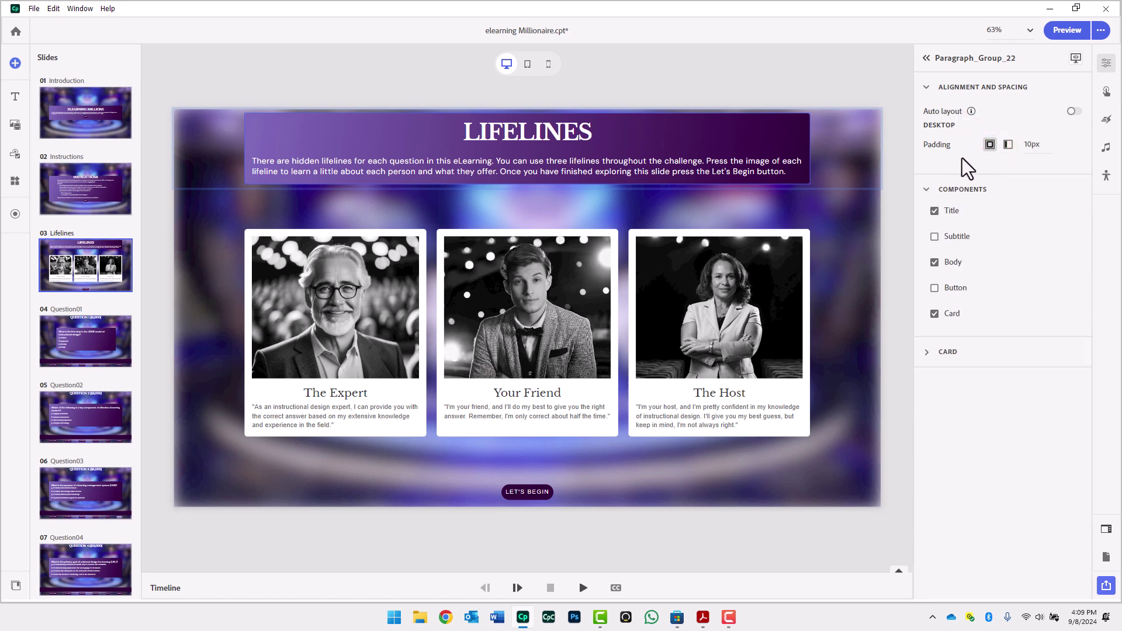
pyautogui.click(1033, 147)
pyautogui.press('Return')
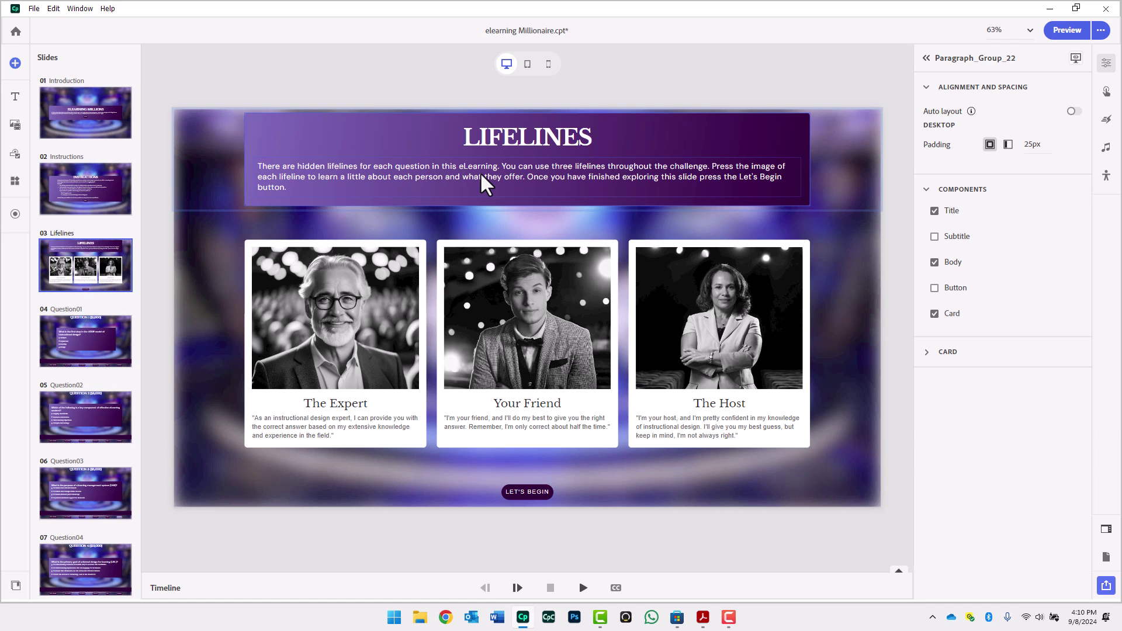
pyautogui.click(1007, 145)
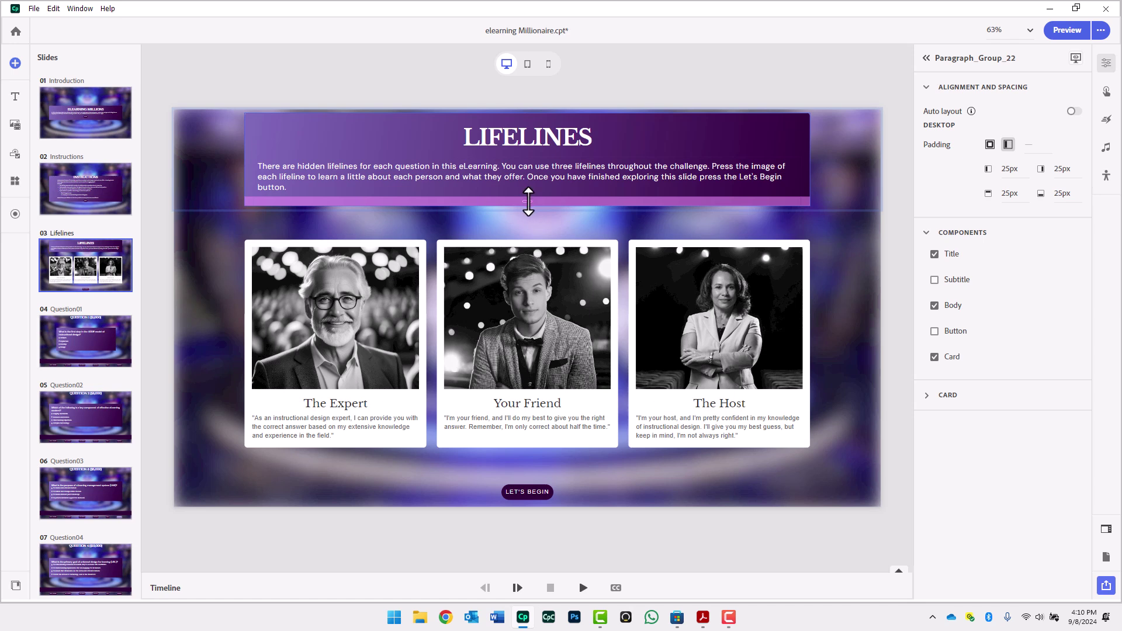
# Raise the header group's bottom padding to 50px, keeping the other sides at 25px.
pyautogui.moveTo(527, 201)
pyautogui.moveTo(526, 201); pyautogui.dragTo(527, 218)
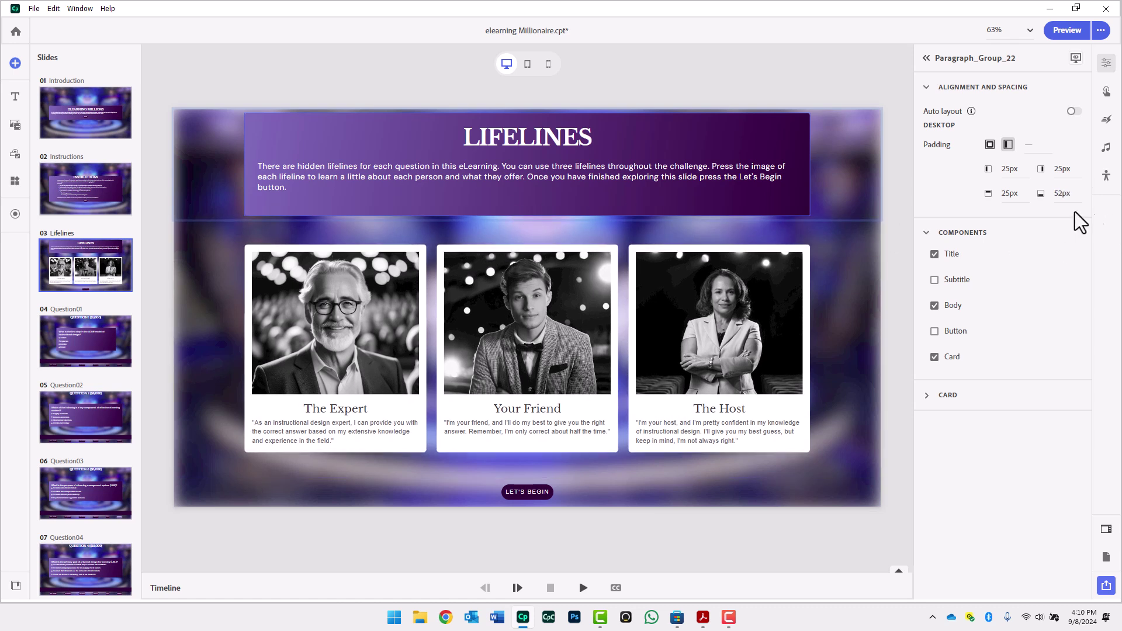
pyautogui.click(1059, 192)
pyautogui.write('50')
pyautogui.press('Return')
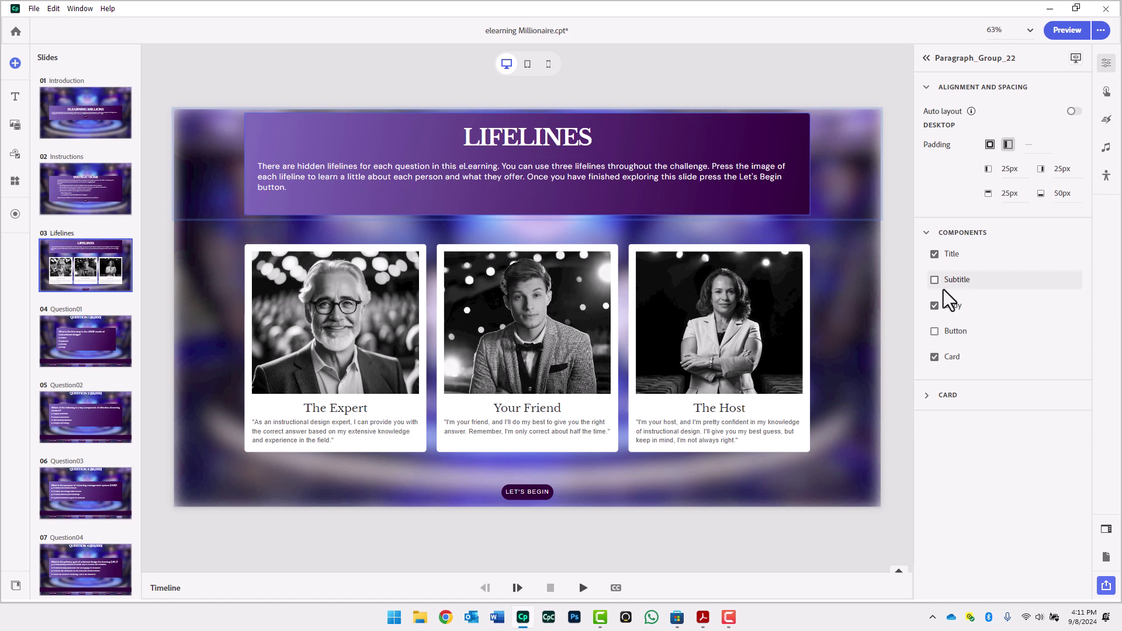
# Set the LIFELINES title's padding to 40px on all sides.
pyautogui.click(531, 144)
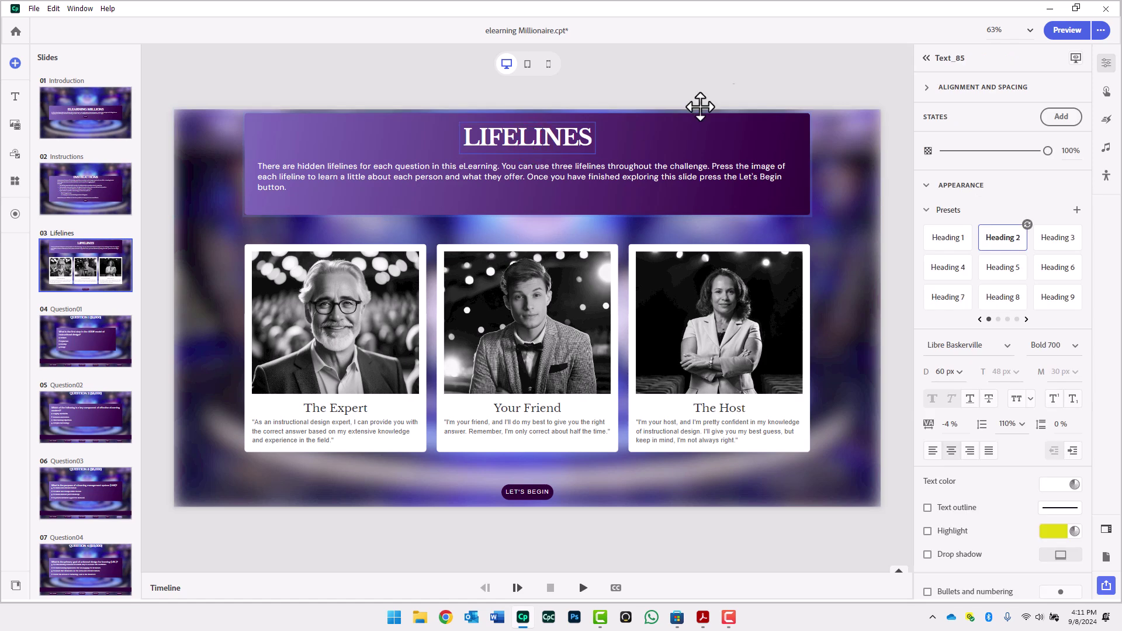
pyautogui.click(926, 87)
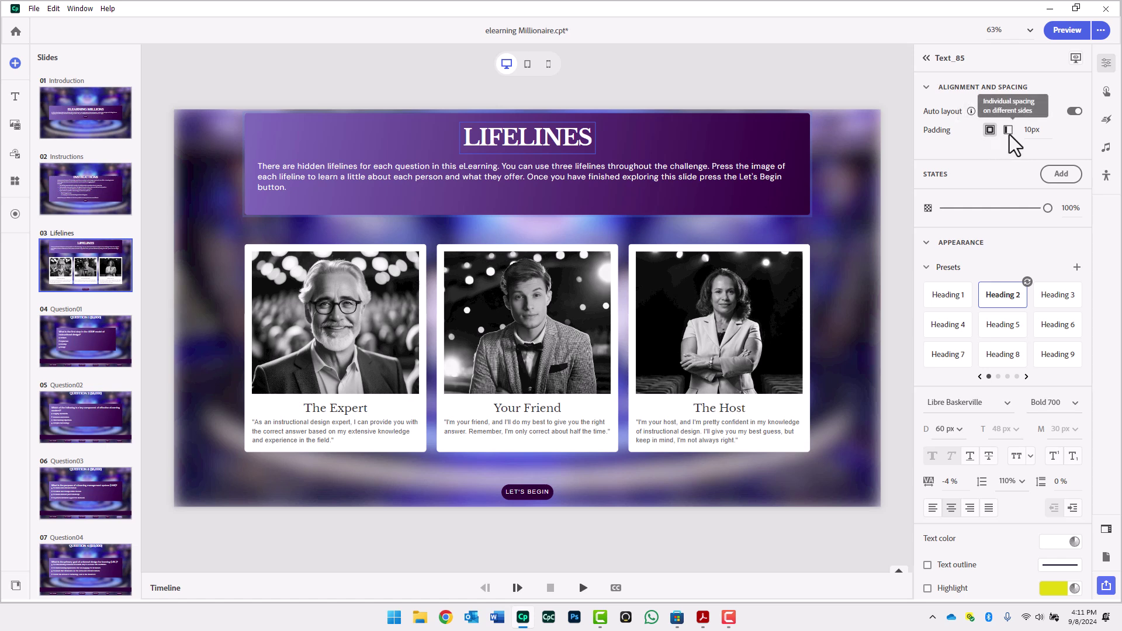
pyautogui.click(1031, 131)
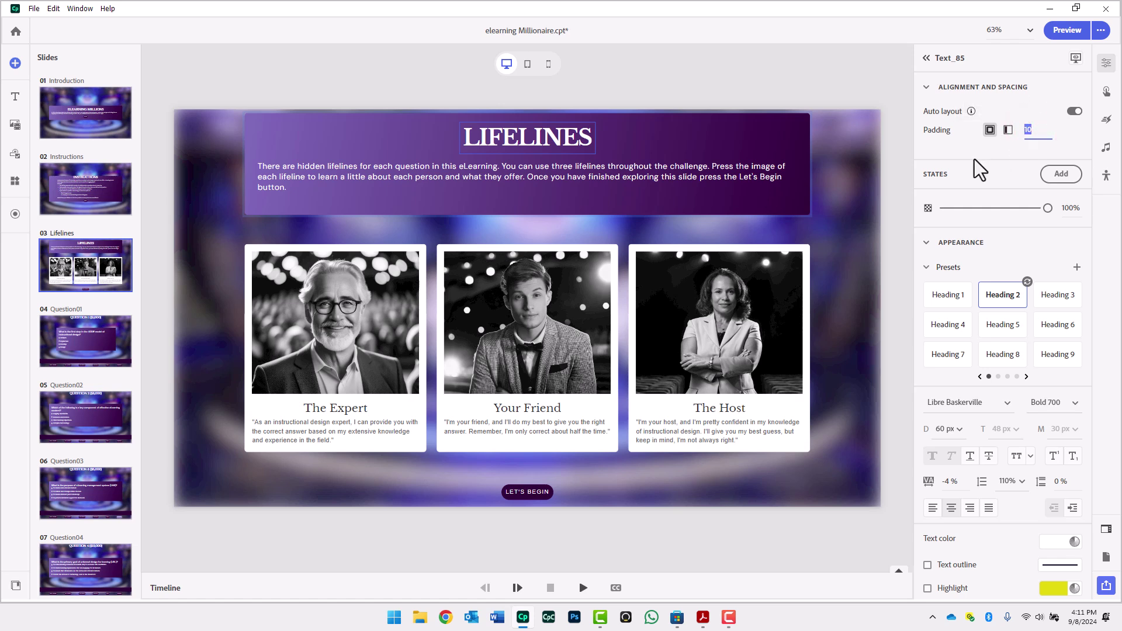
pyautogui.write('40')
pyautogui.press('Return')
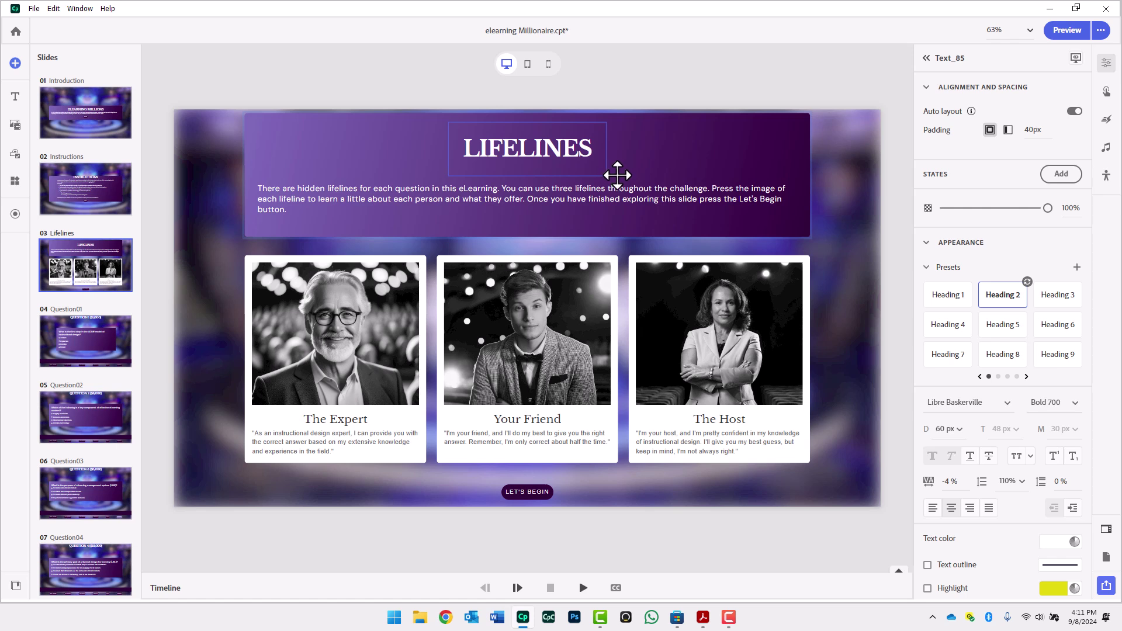
pyautogui.click(556, 199)
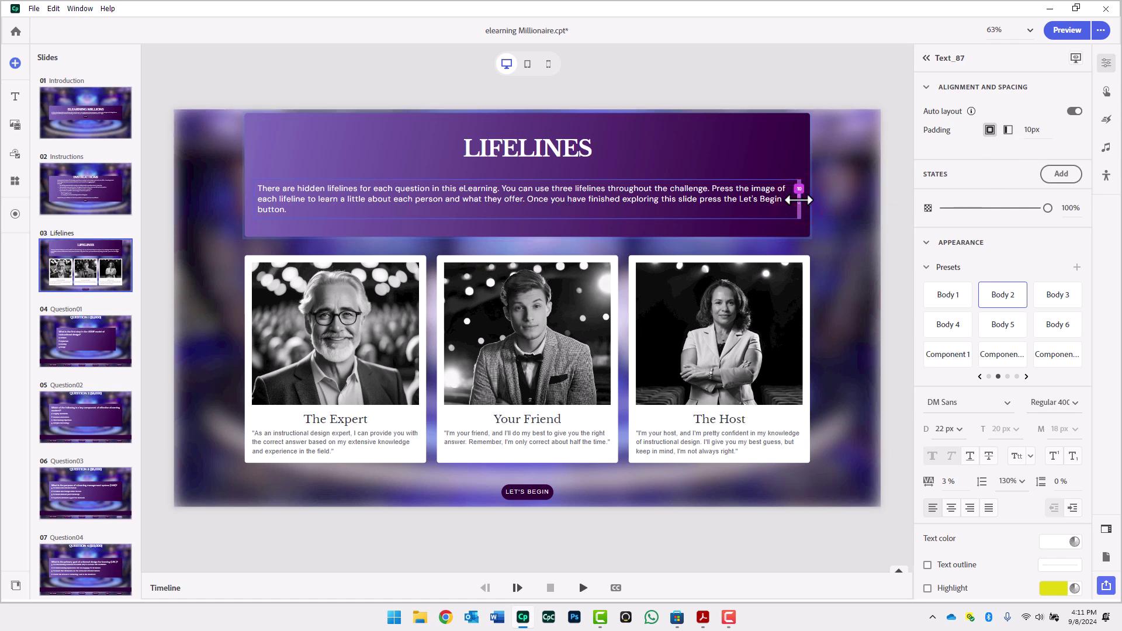
# Give the instructions text 75px left and right padding and enlarge the title's bottom padding.
pyautogui.moveTo(808, 201); pyautogui.dragTo(833, 208)
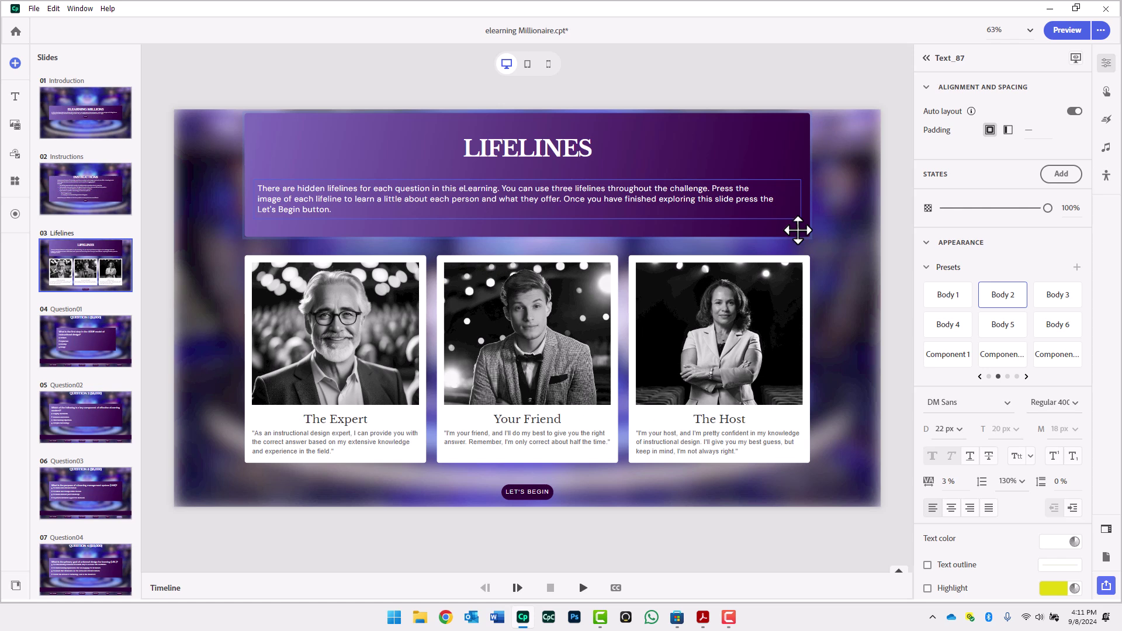
pyautogui.click(1008, 130)
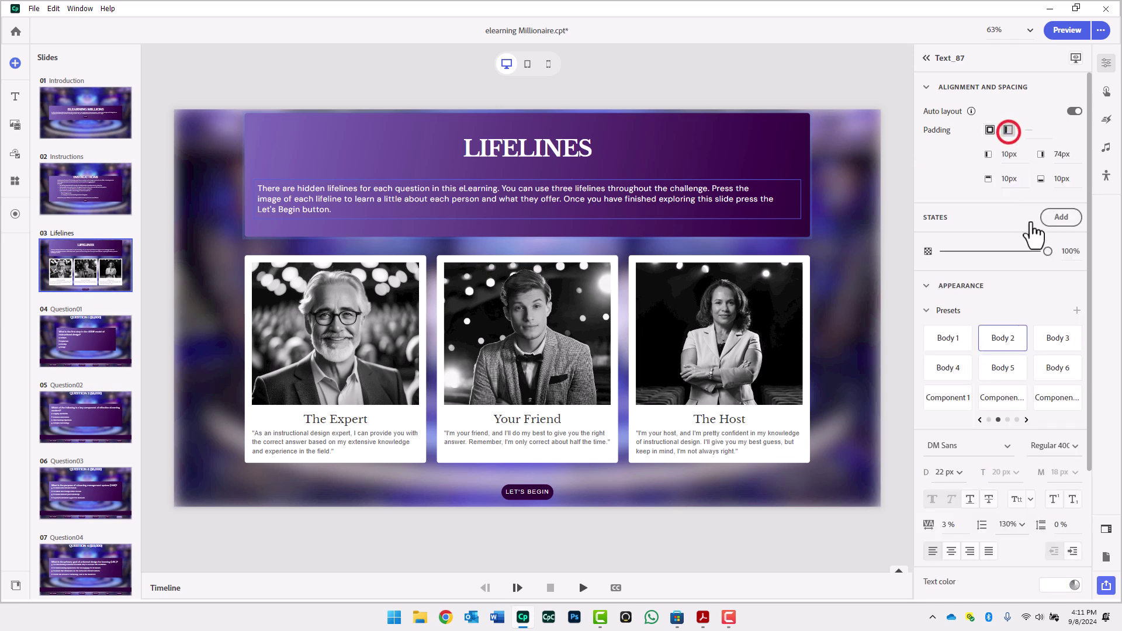
pyautogui.click(1057, 154)
pyautogui.write('75')
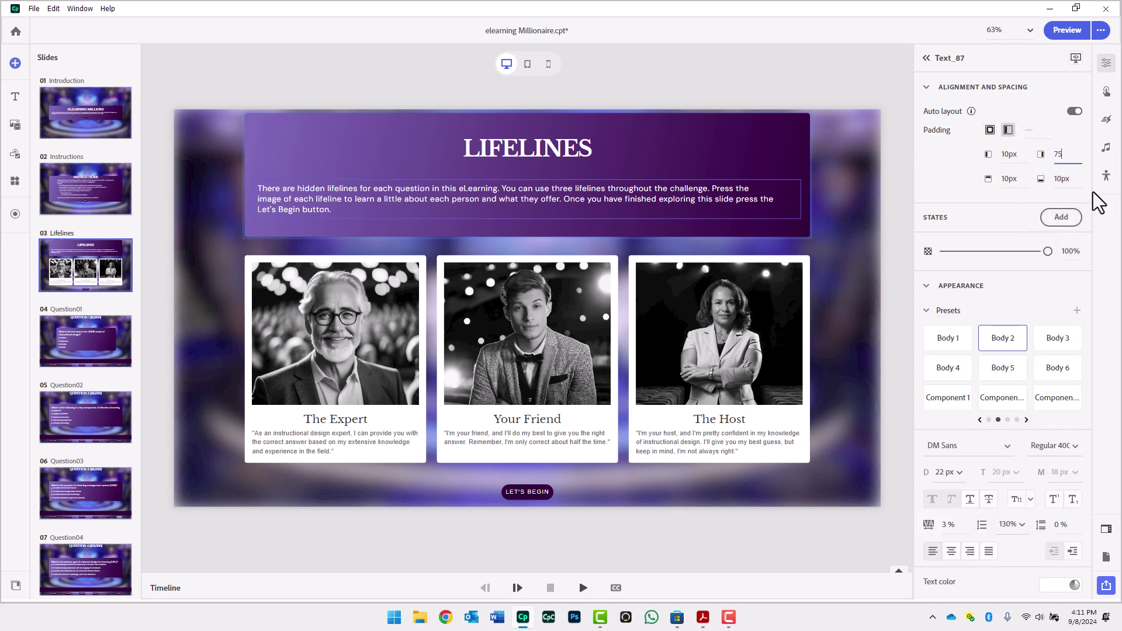
pyautogui.press('Return')
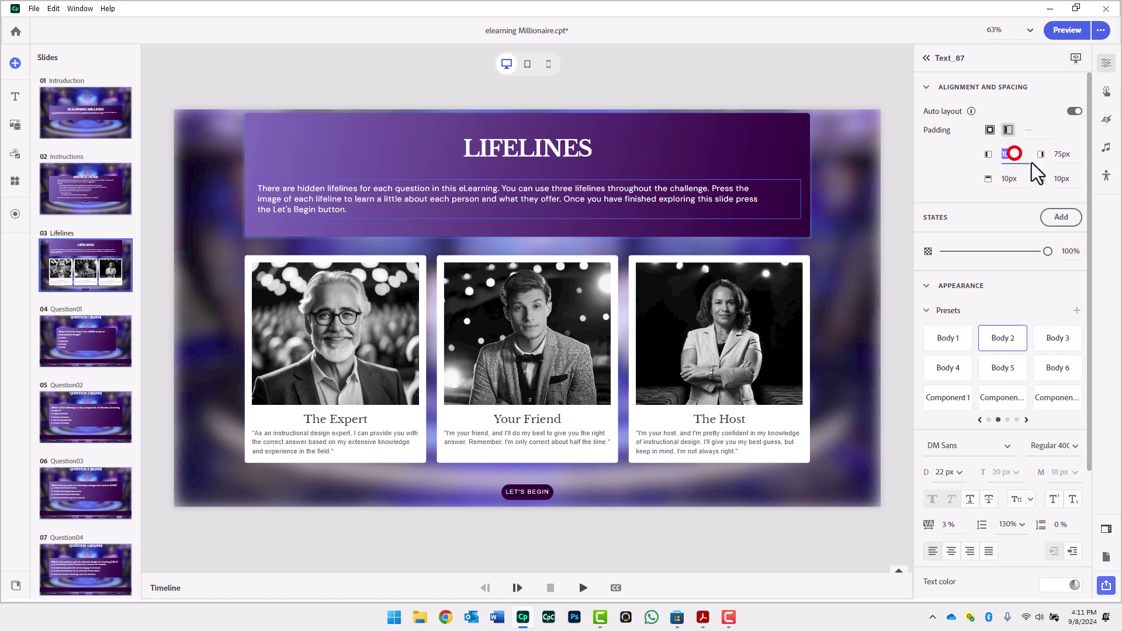
pyautogui.write('75')
pyautogui.press('Return')
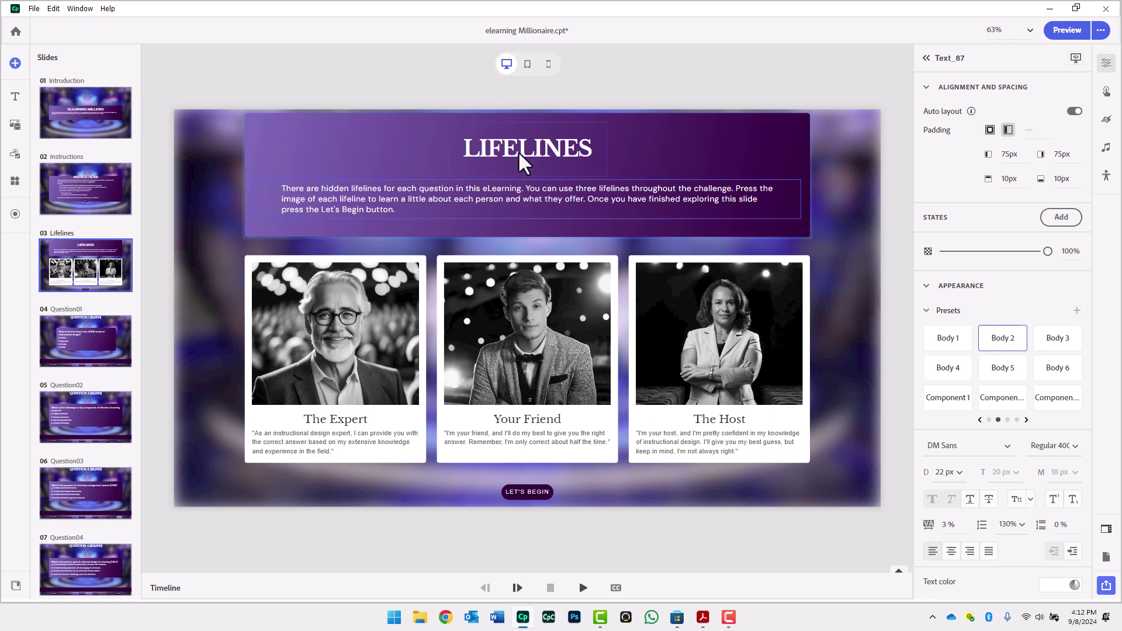
pyautogui.click(527, 170)
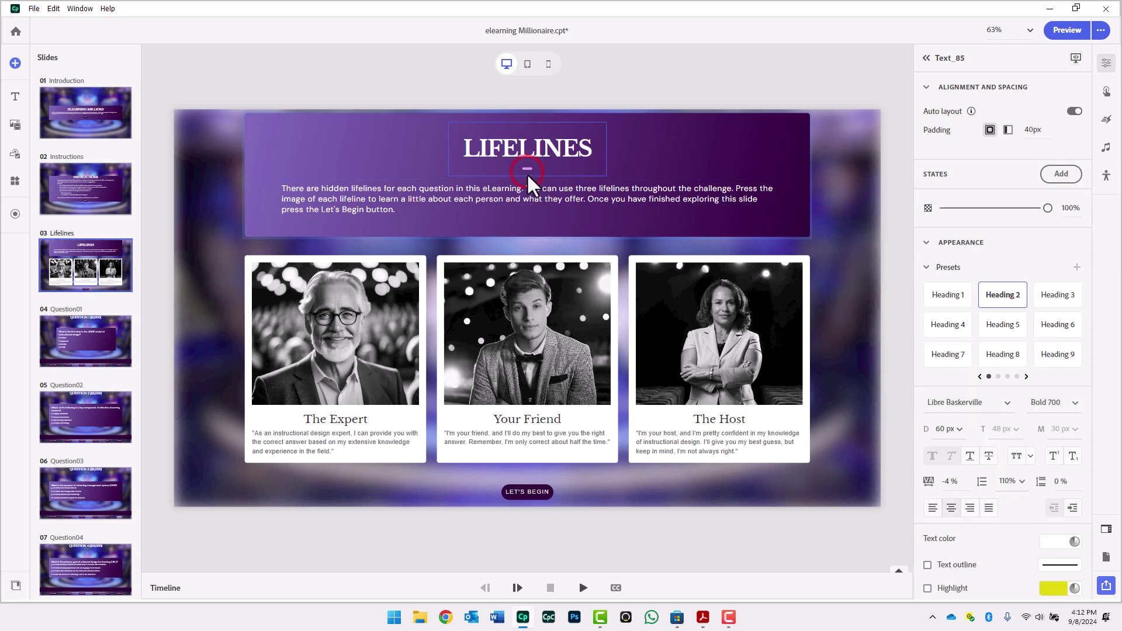
pyautogui.moveTo(528, 174); pyautogui.dragTo(524, 191)
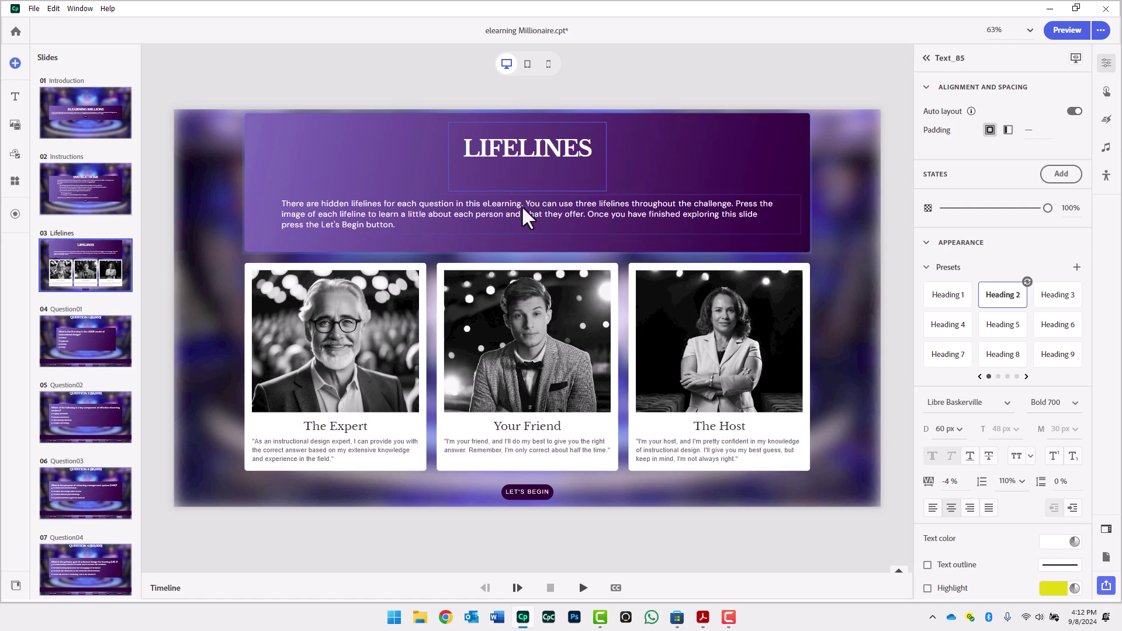
# Give The Expert's image a uniform 50px padding.
pyautogui.click(420, 295)
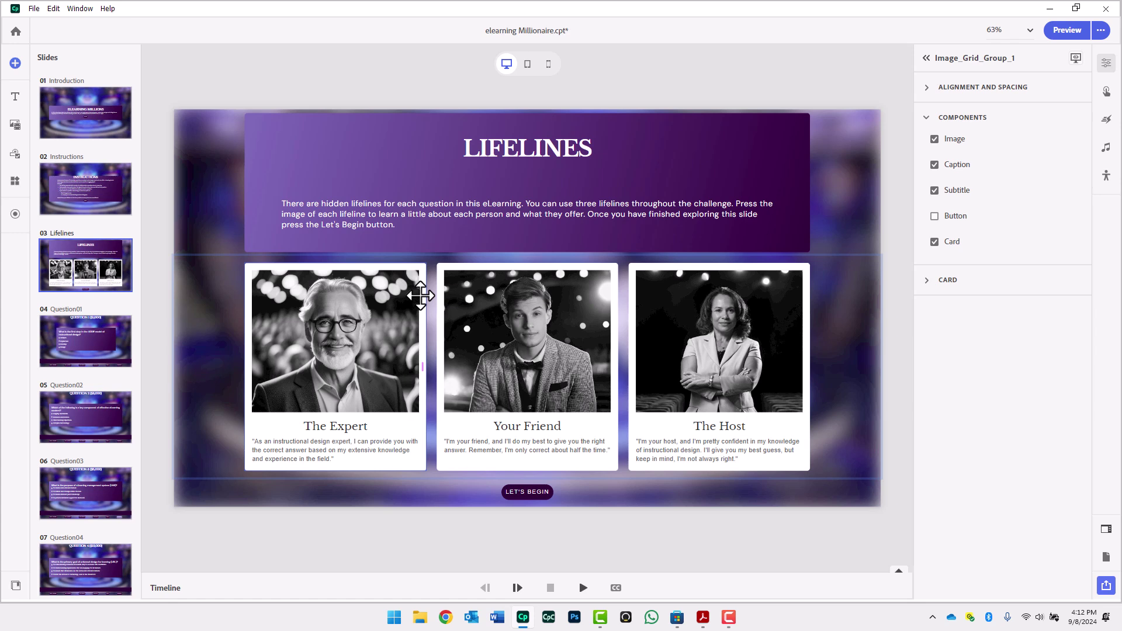
pyautogui.click(926, 87)
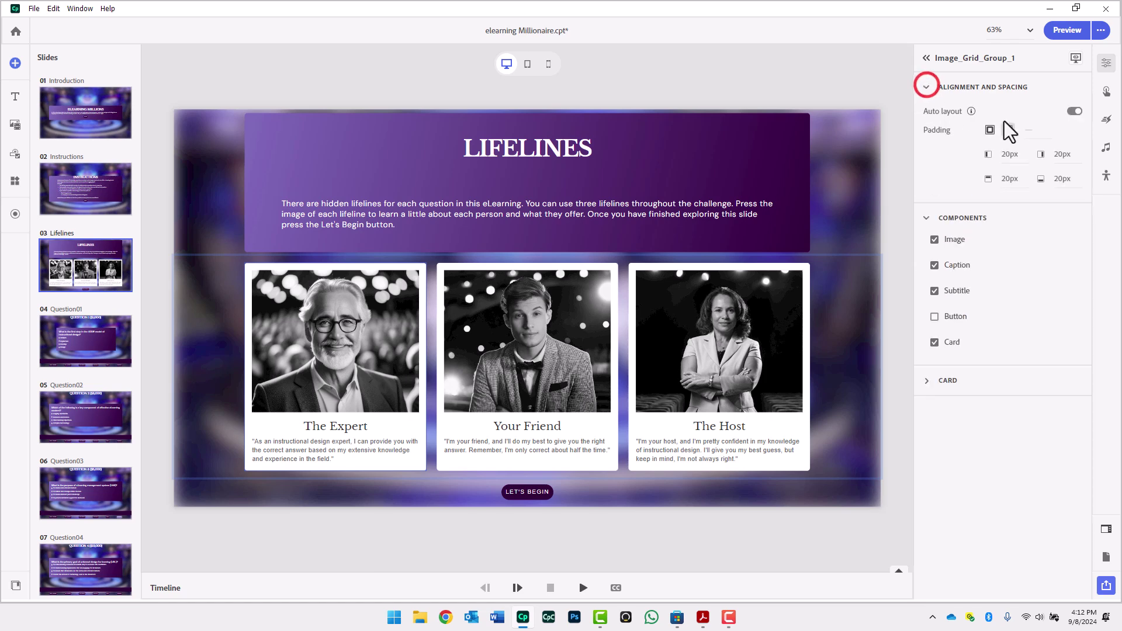
pyautogui.click(305, 352)
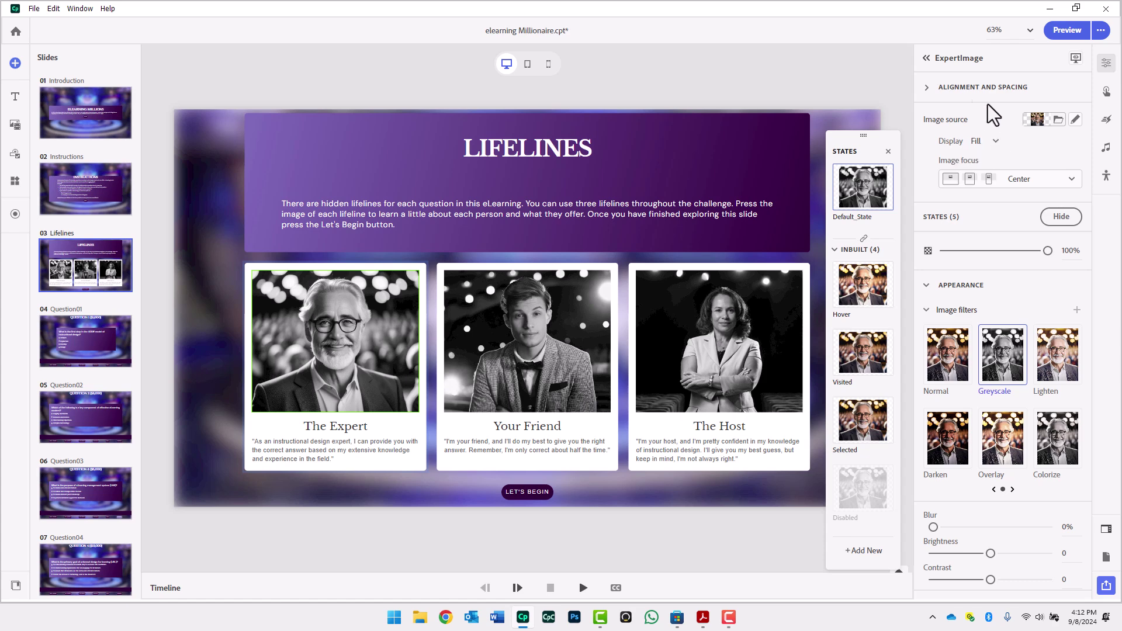
pyautogui.click(927, 87)
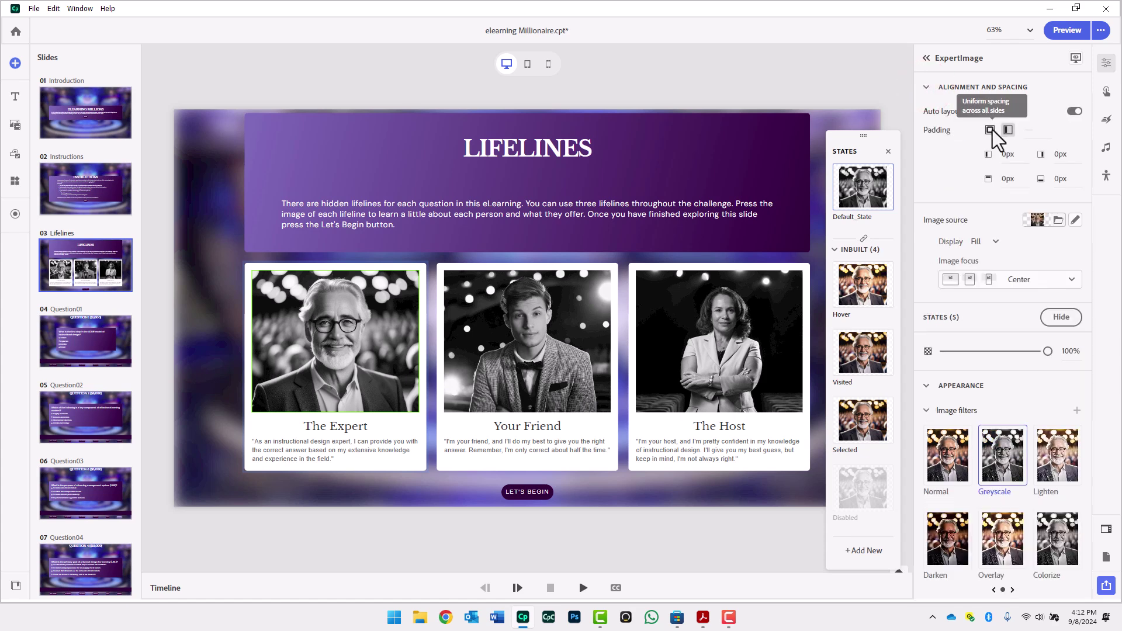
pyautogui.click(990, 130)
pyautogui.click(1030, 131)
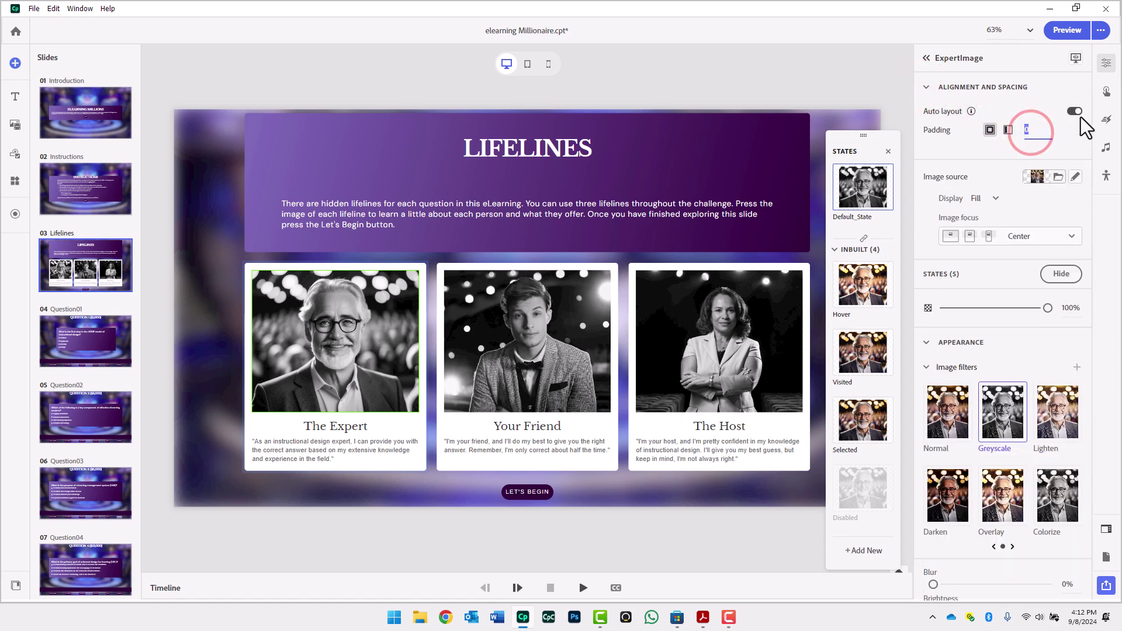
pyautogui.write('50')
pyautogui.press('Return')
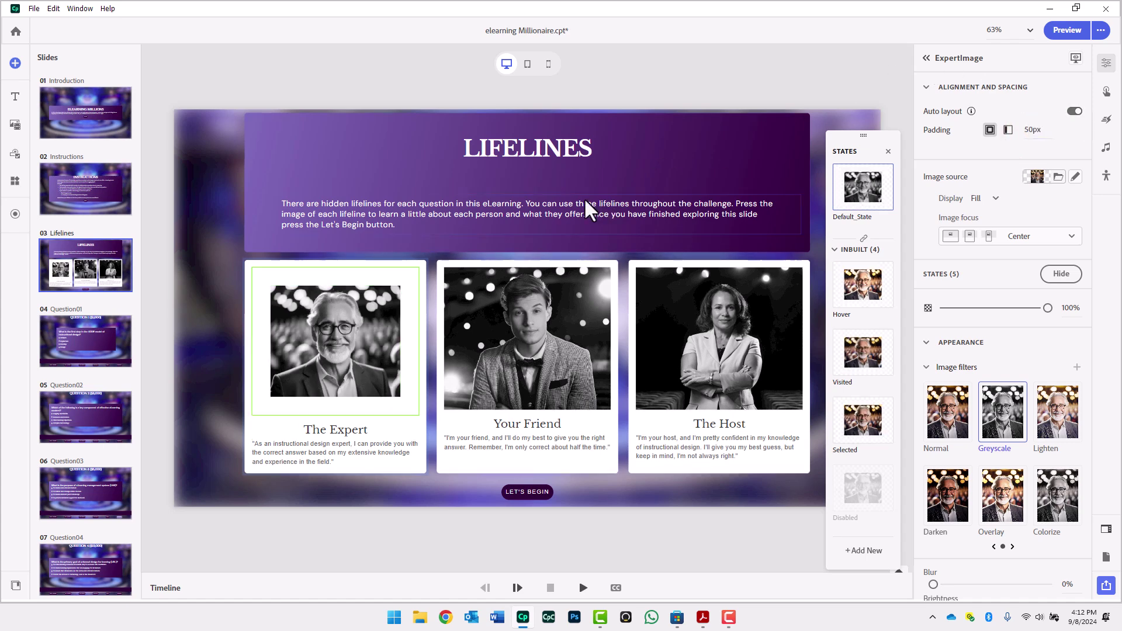
# Apply uniform padding to Your Friend's image.
pyautogui.click(550, 333)
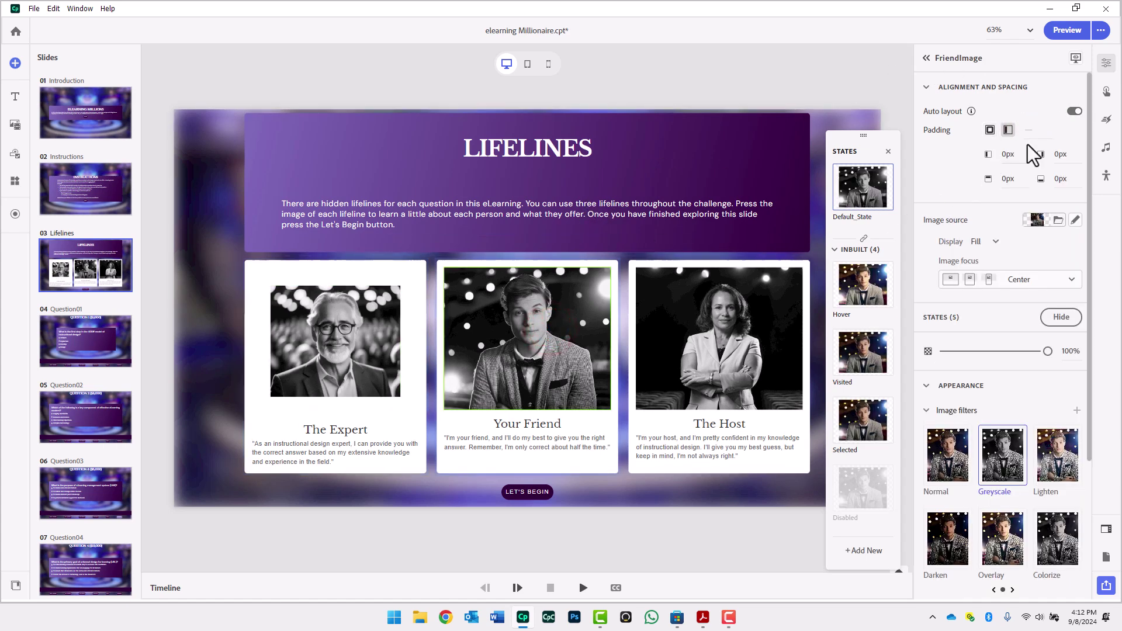
pyautogui.click(987, 132)
pyautogui.click(1030, 129)
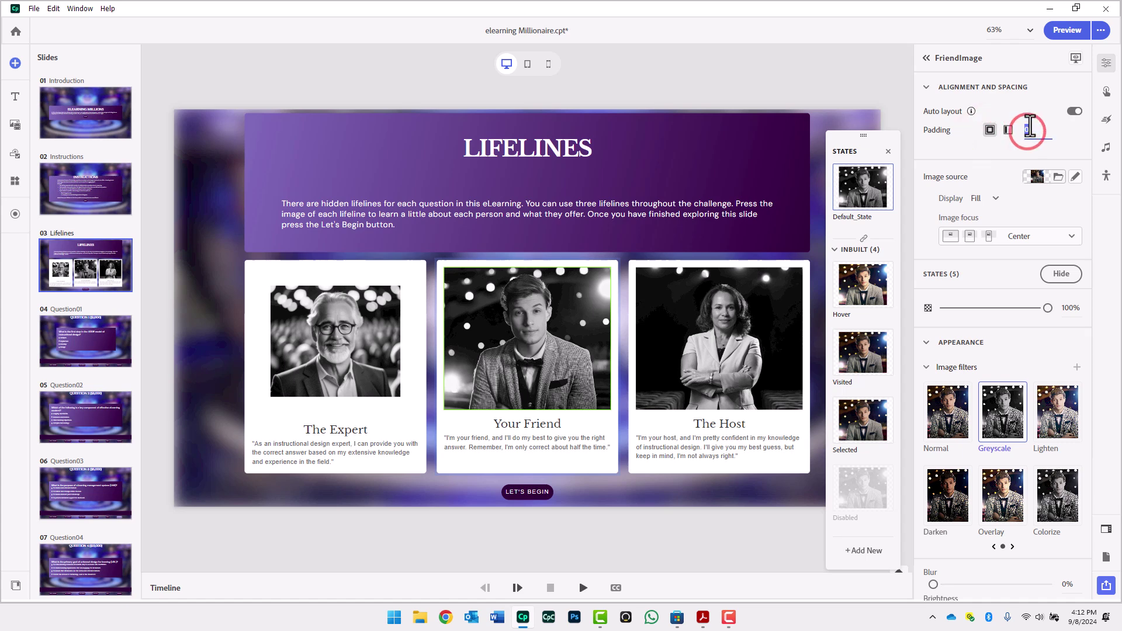
pyautogui.press('Return')
pyautogui.press('Tab')
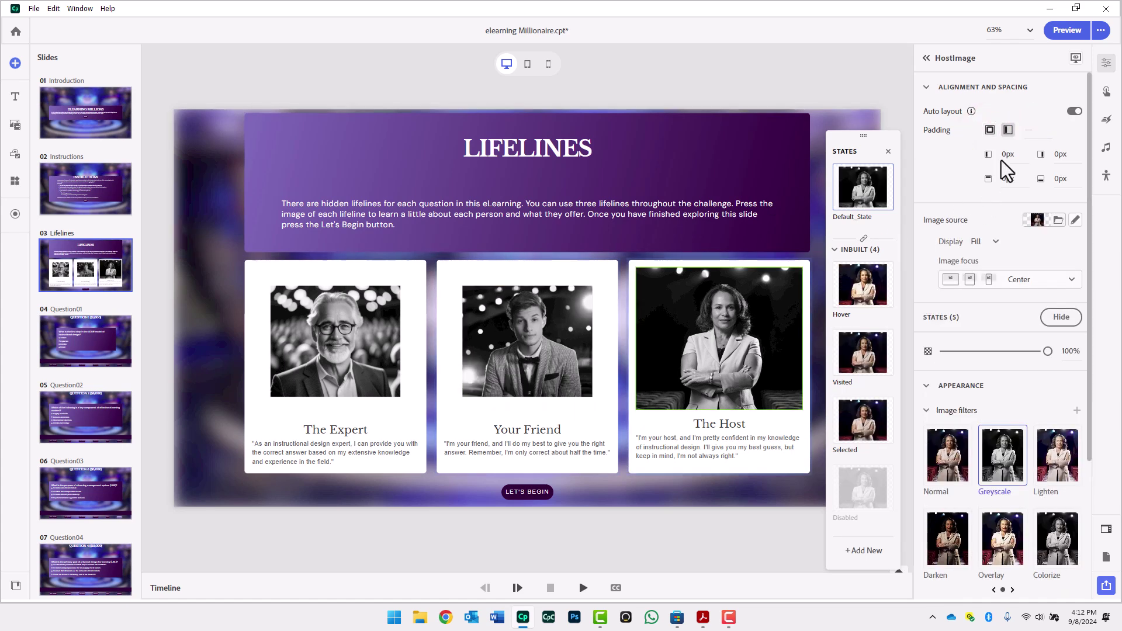
# Give The Host's image a uniform 50px padding.
pyautogui.click(989, 130)
pyautogui.click(1035, 130)
pyautogui.write('50')
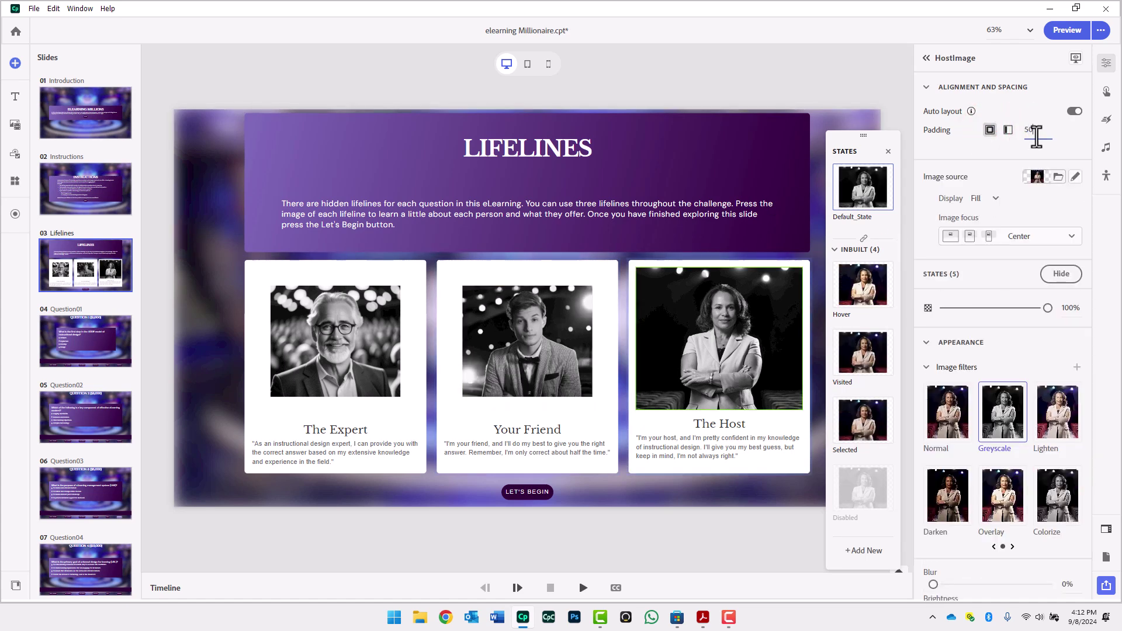
pyautogui.press('Return')
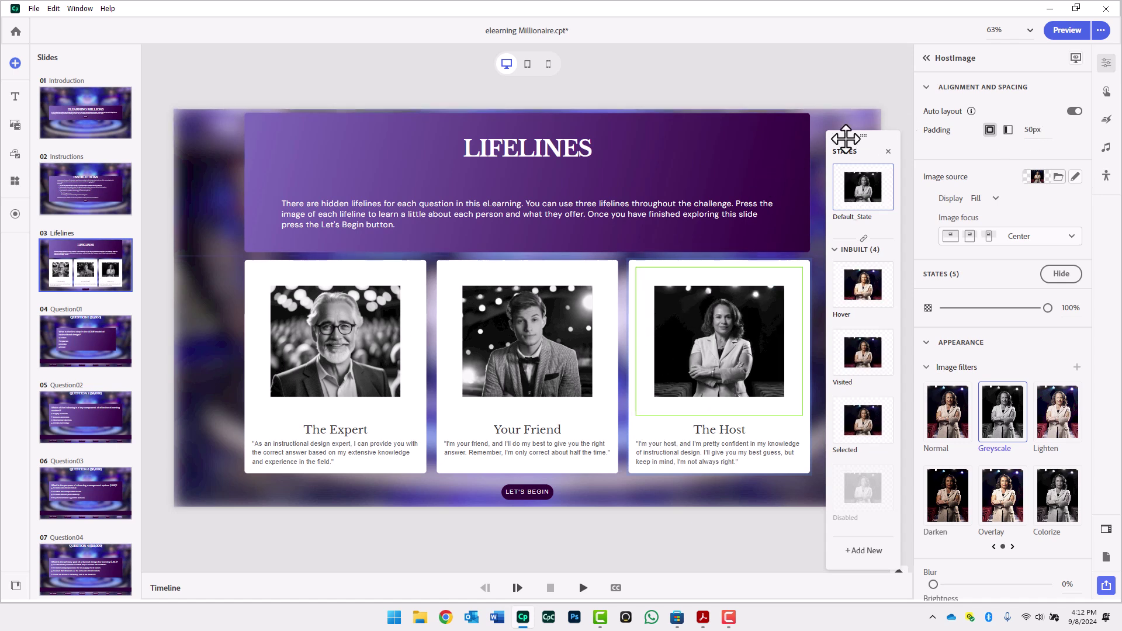
pyautogui.moveTo(971, 111)
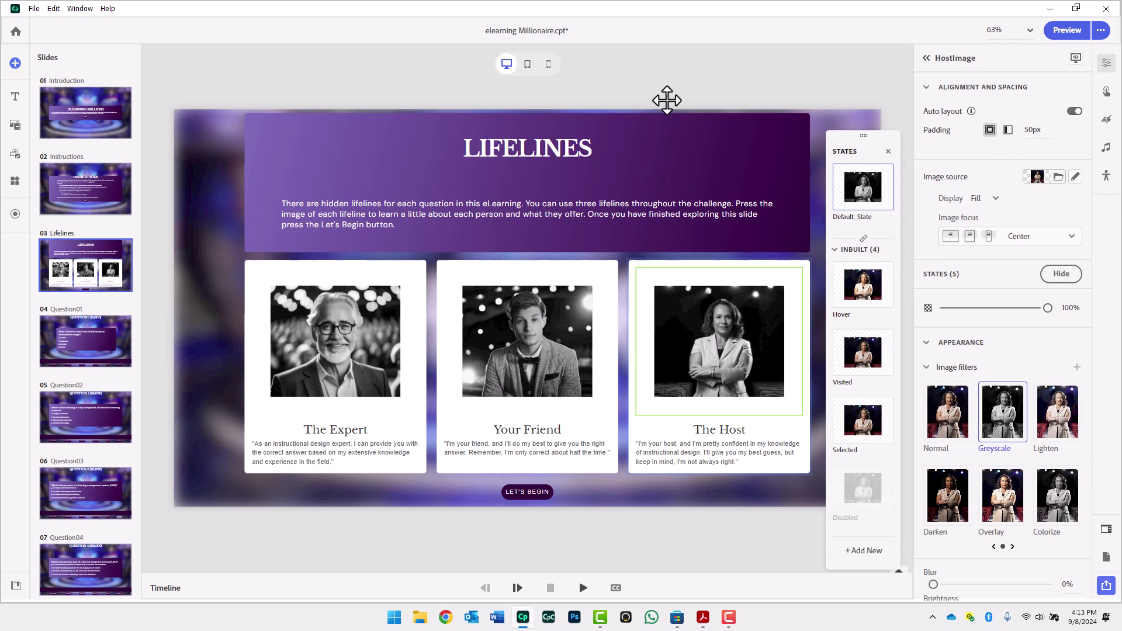
pyautogui.click(528, 64)
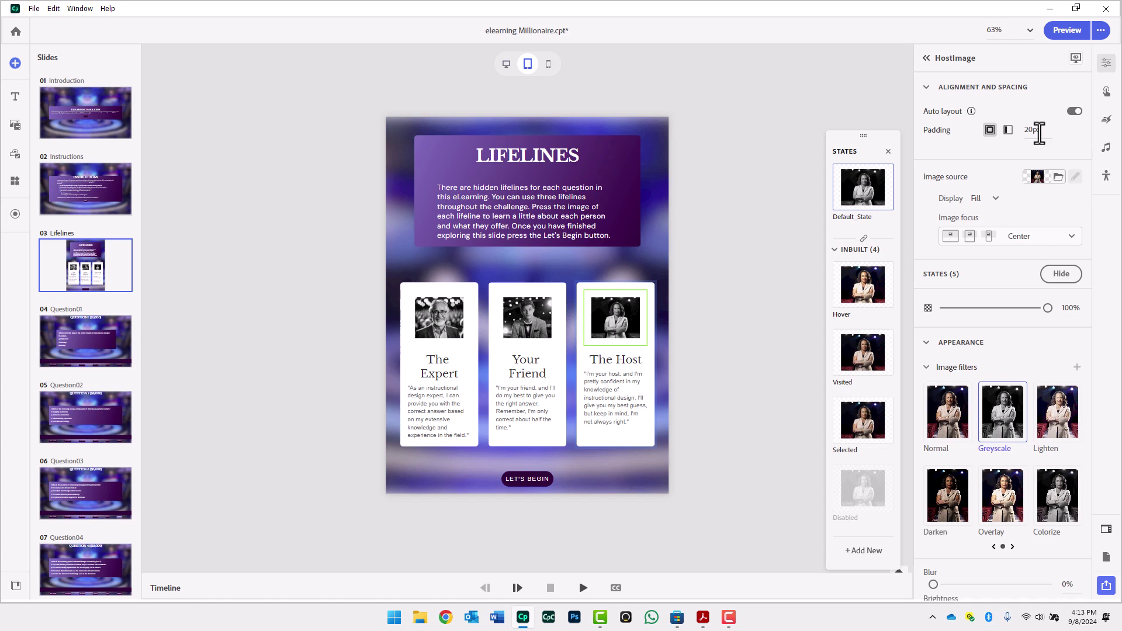
pyautogui.click(548, 65)
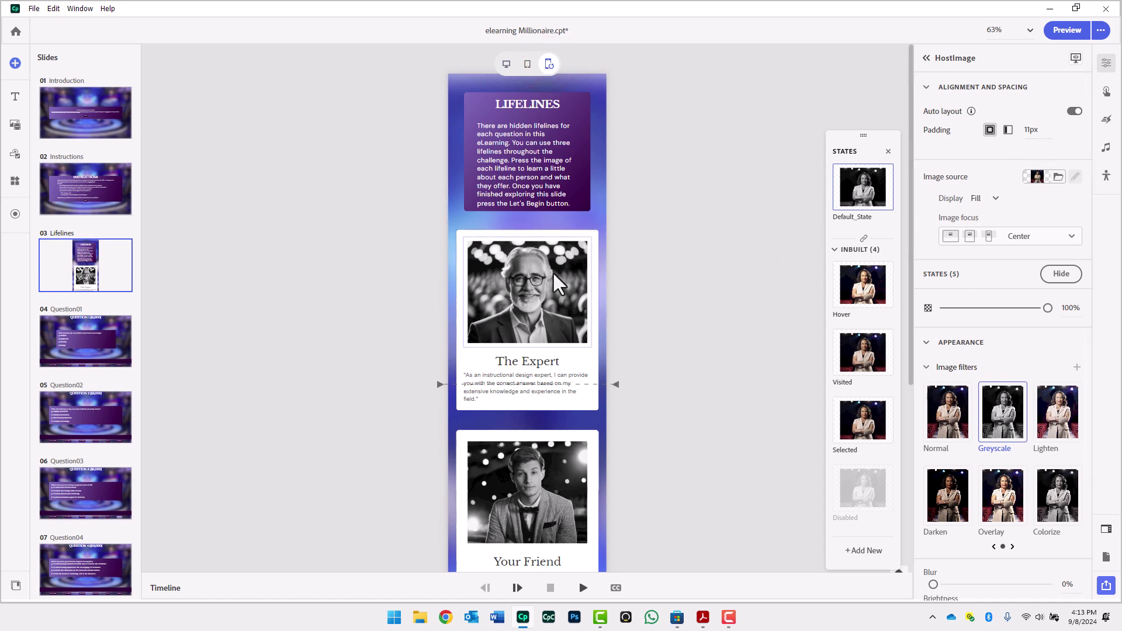
pyautogui.click(507, 64)
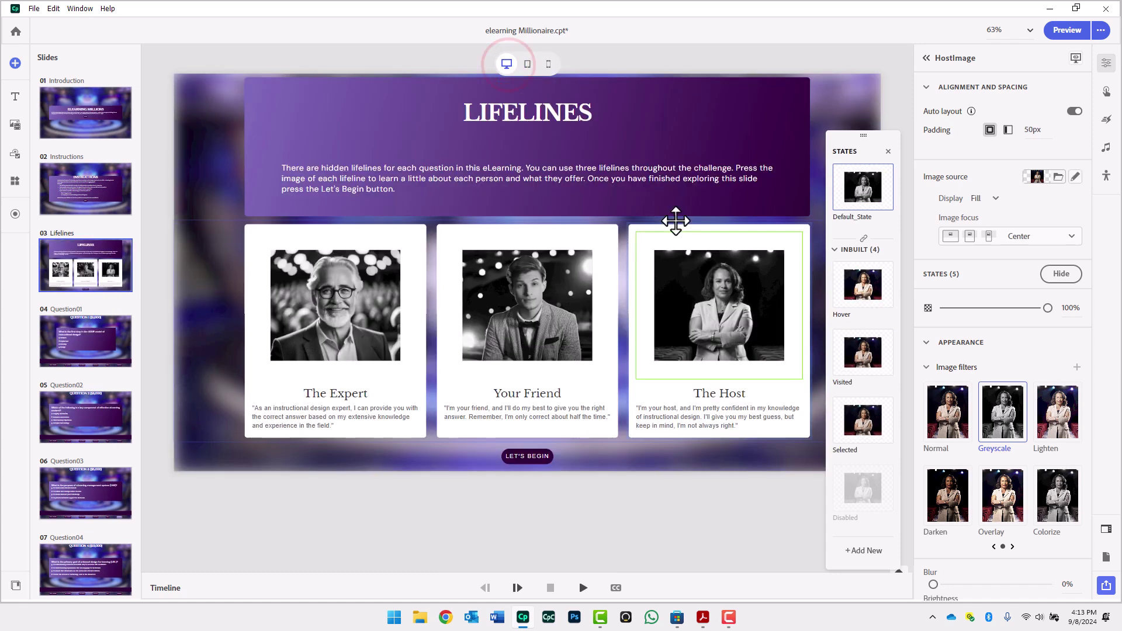